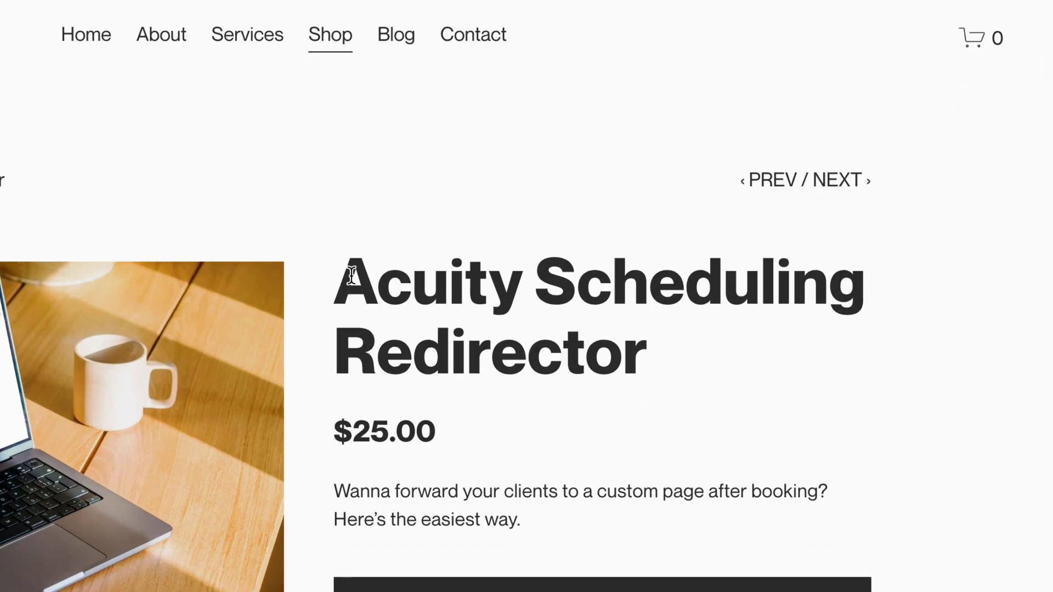
Review the Acuity Scheduling Redirector product title and reviews, then switch to the Consultation booking calendar
{"action": "left_click_drag", "start_coordinate": [764, 350], "coordinate": [348, 296]}
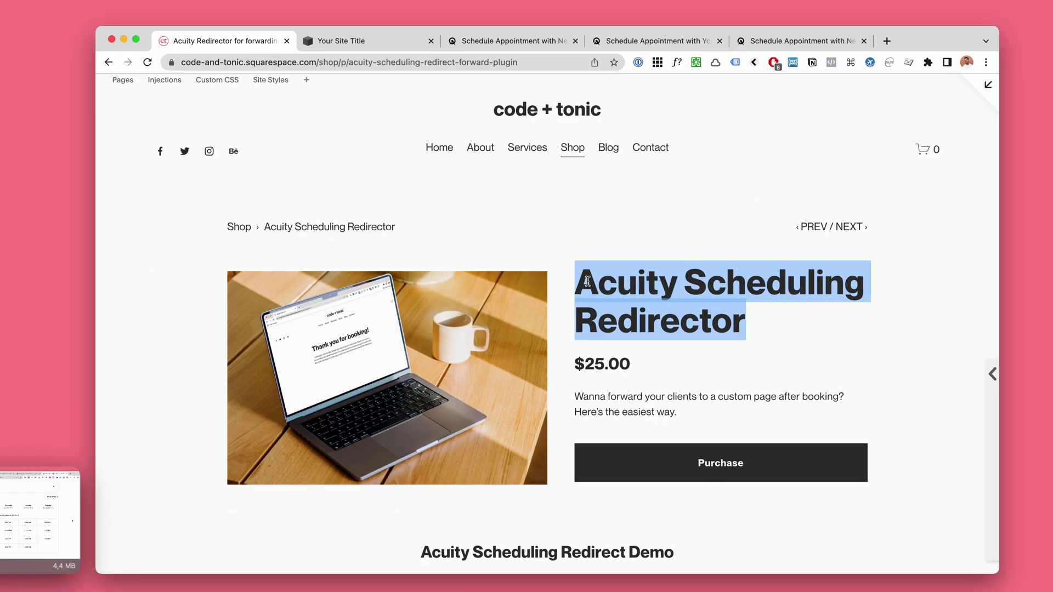
{"action": "left_click_drag", "start_coordinate": [587, 282], "coordinate": [759, 324]}
{"action": "scroll", "coordinate": [761, 326], "scroll_direction": "down", "scroll_amount": 1}
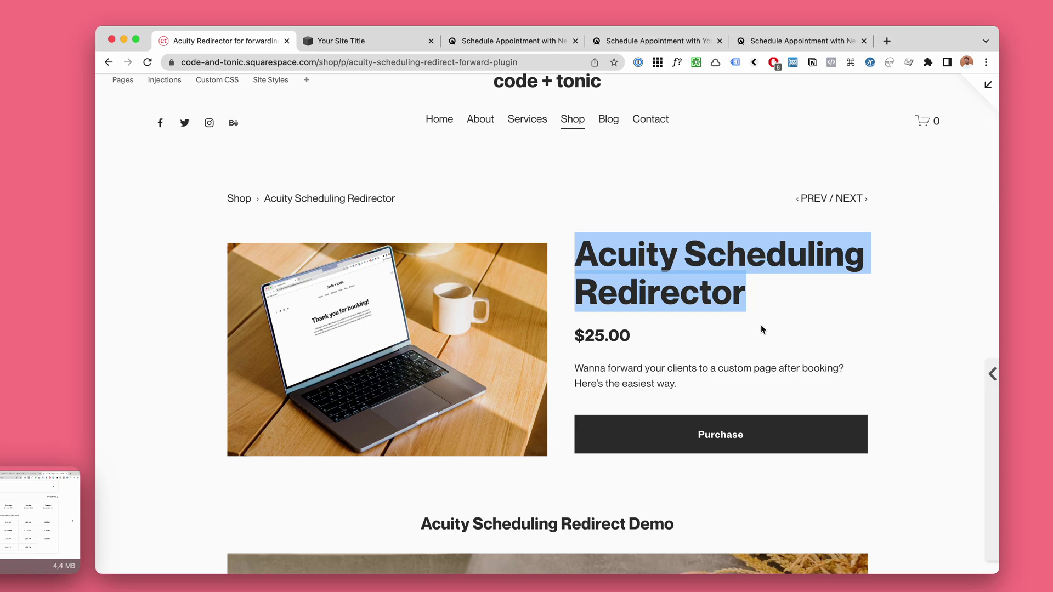
{"action": "scroll", "coordinate": [694, 330], "scroll_direction": "down", "scroll_amount": 15}
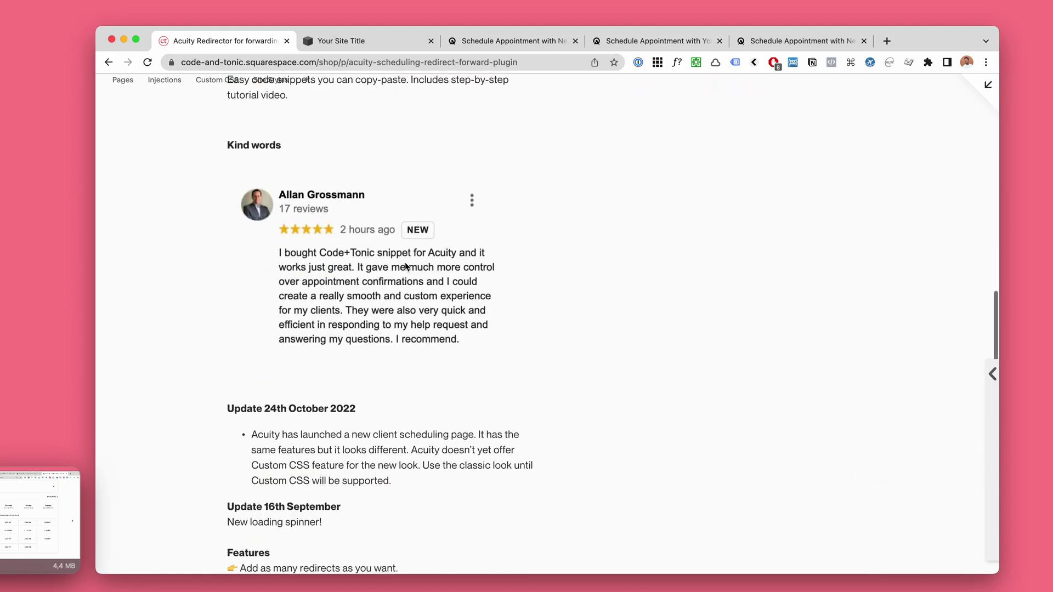
{"action": "scroll", "coordinate": [689, 279], "scroll_direction": "up", "scroll_amount": 15}
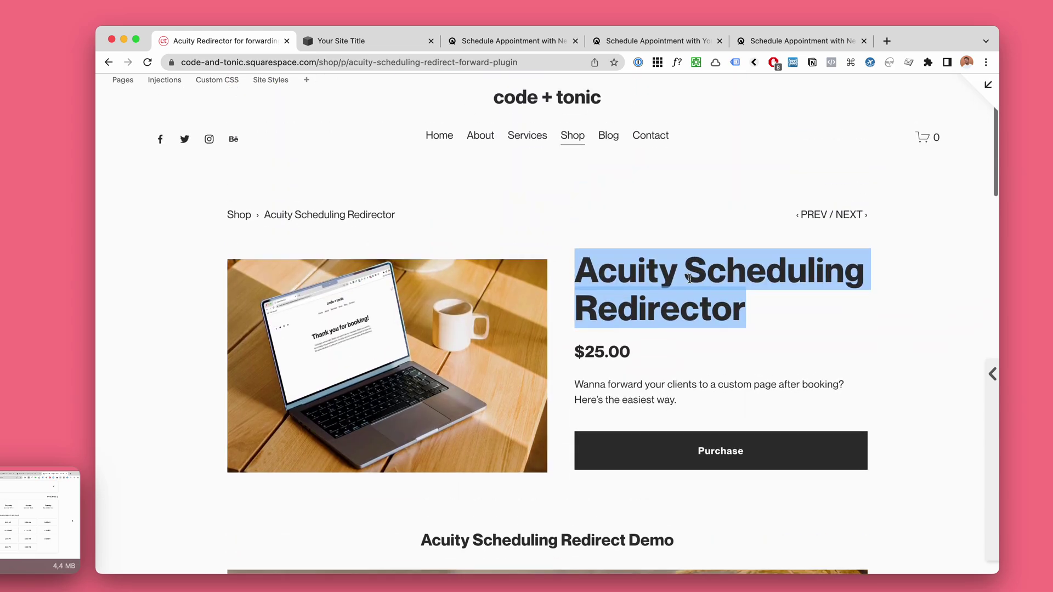
{"action": "left_click", "coordinate": [758, 324]}
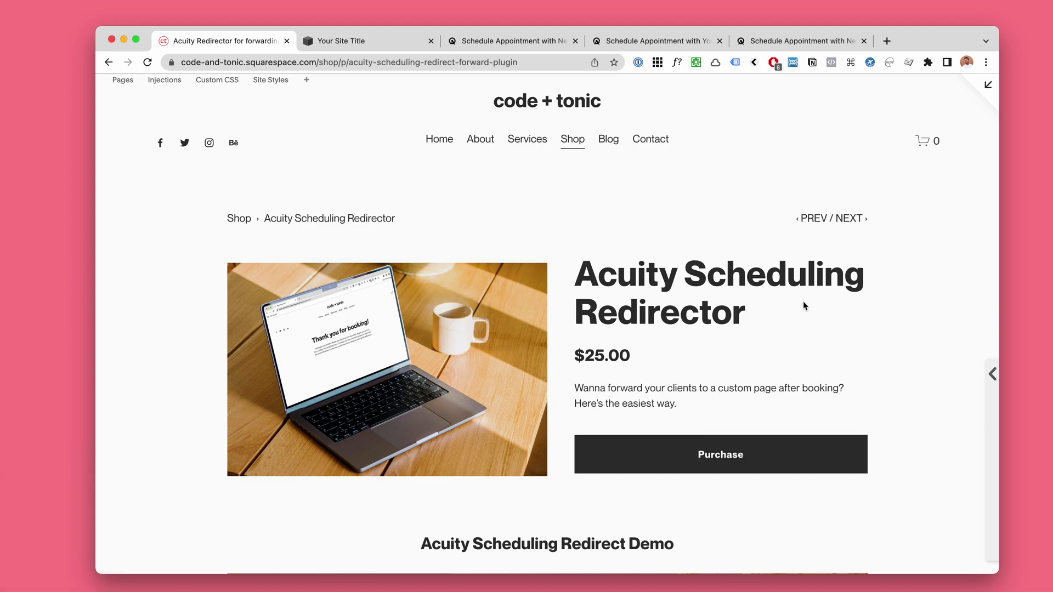
{"action": "left_click", "coordinate": [662, 35]}
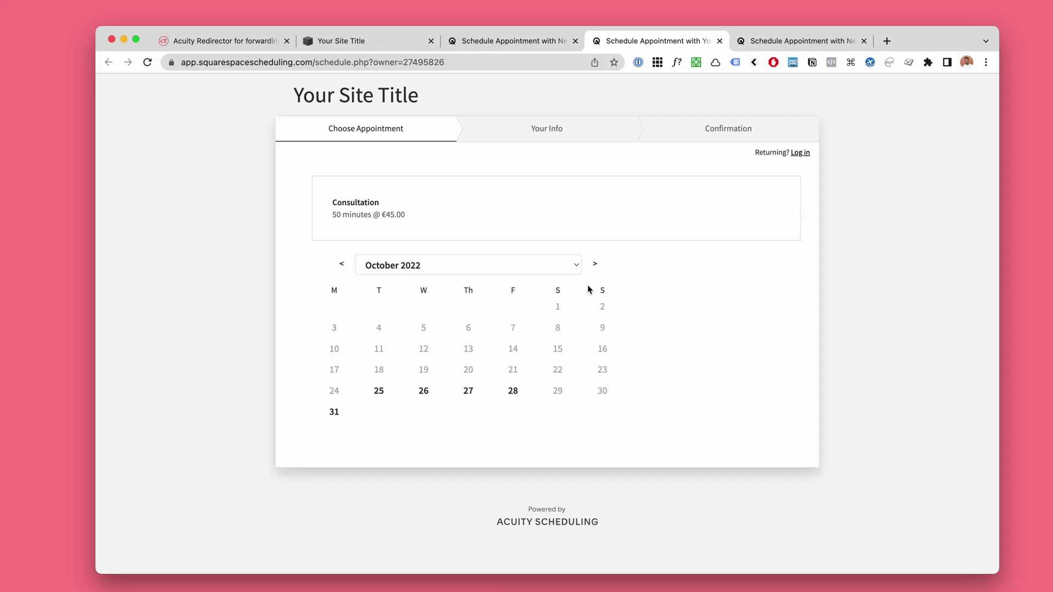
Compare the classic booking calendar with the new-layout Date & Time and time-slot pages
{"action": "left_click", "coordinate": [806, 40]}
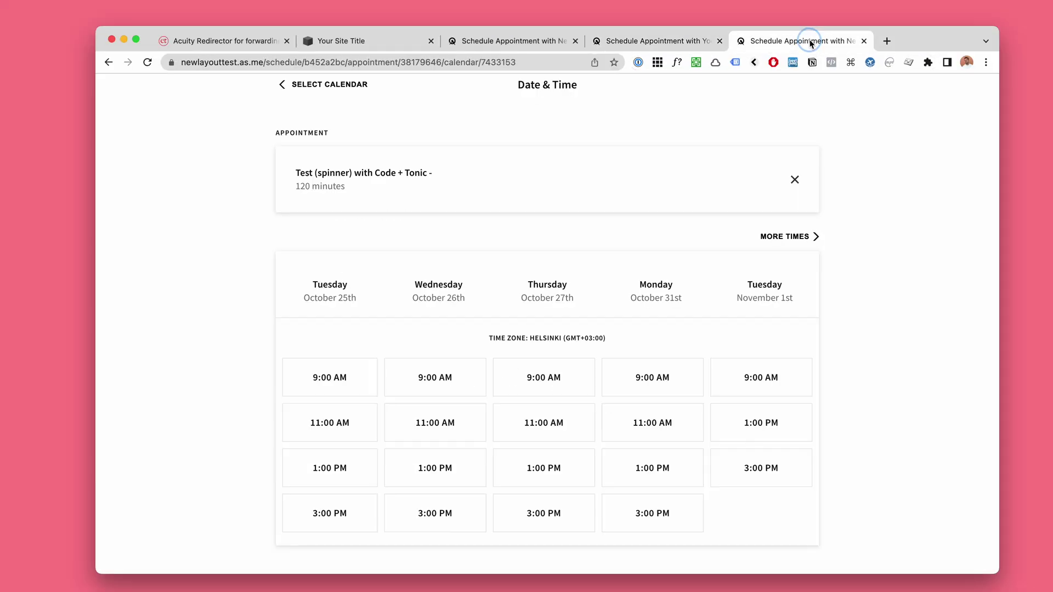
{"action": "scroll", "coordinate": [603, 312], "scroll_direction": "down", "scroll_amount": 2}
{"action": "scroll", "coordinate": [609, 332], "scroll_direction": "up", "scroll_amount": 3}
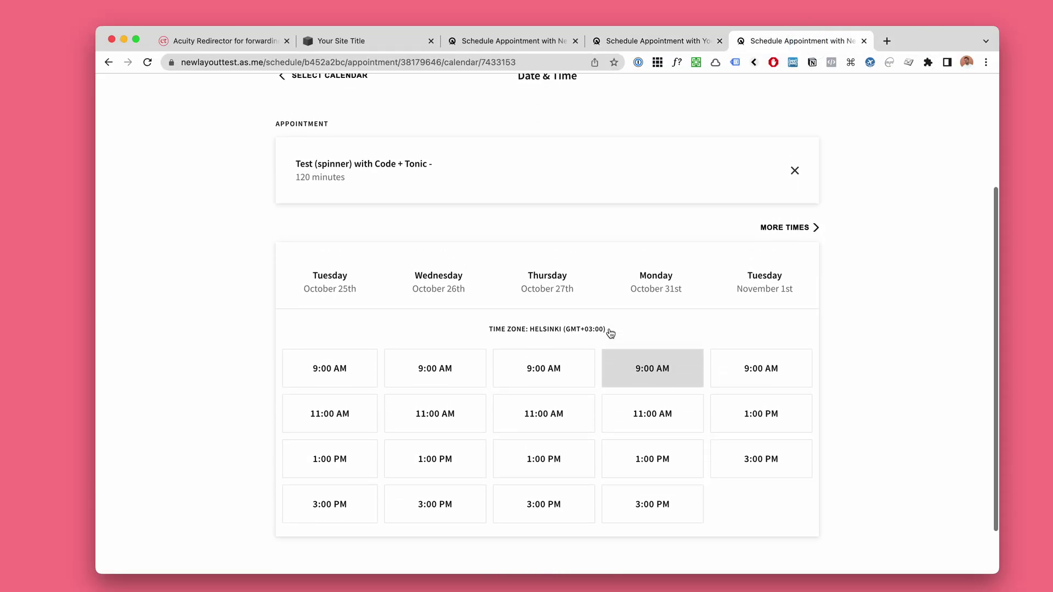
{"action": "scroll", "coordinate": [624, 362], "scroll_direction": "down", "scroll_amount": 3}
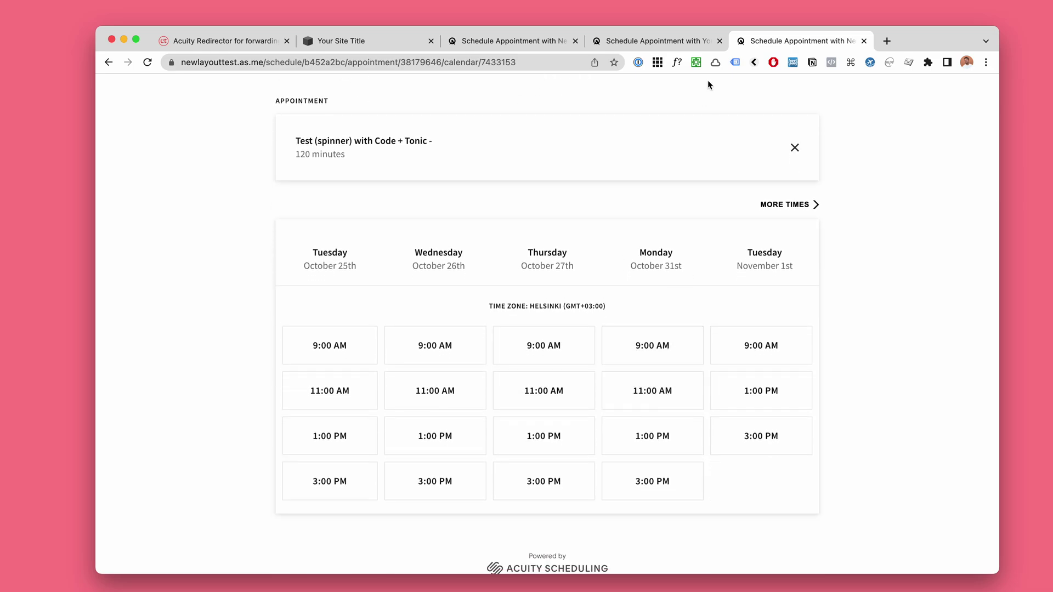
{"action": "left_click", "coordinate": [679, 42]}
{"action": "left_click", "coordinate": [787, 43]}
{"action": "left_click", "coordinate": [679, 41]}
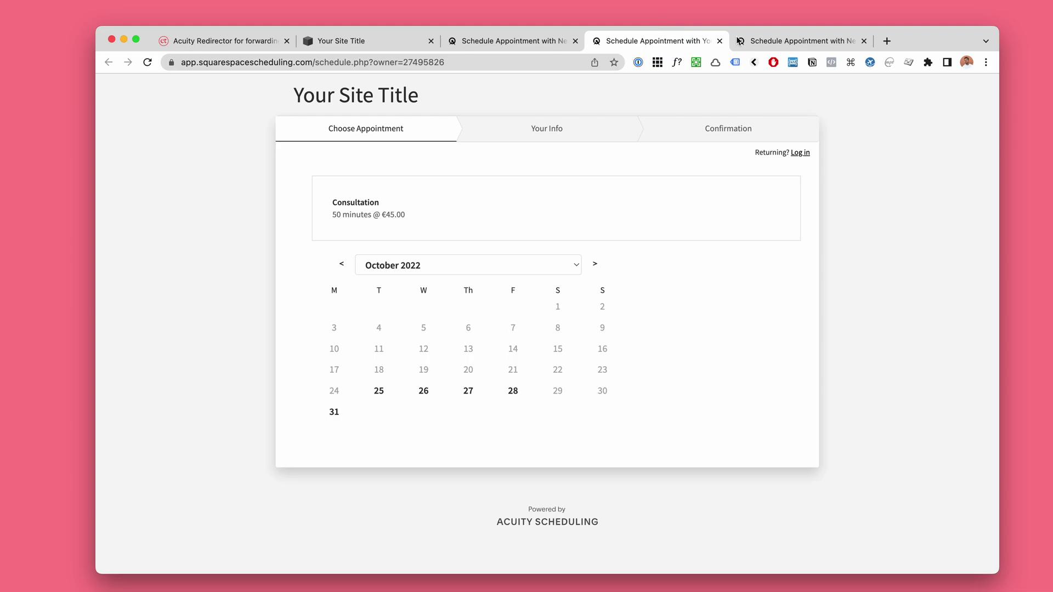
{"action": "left_click", "coordinate": [738, 41]}
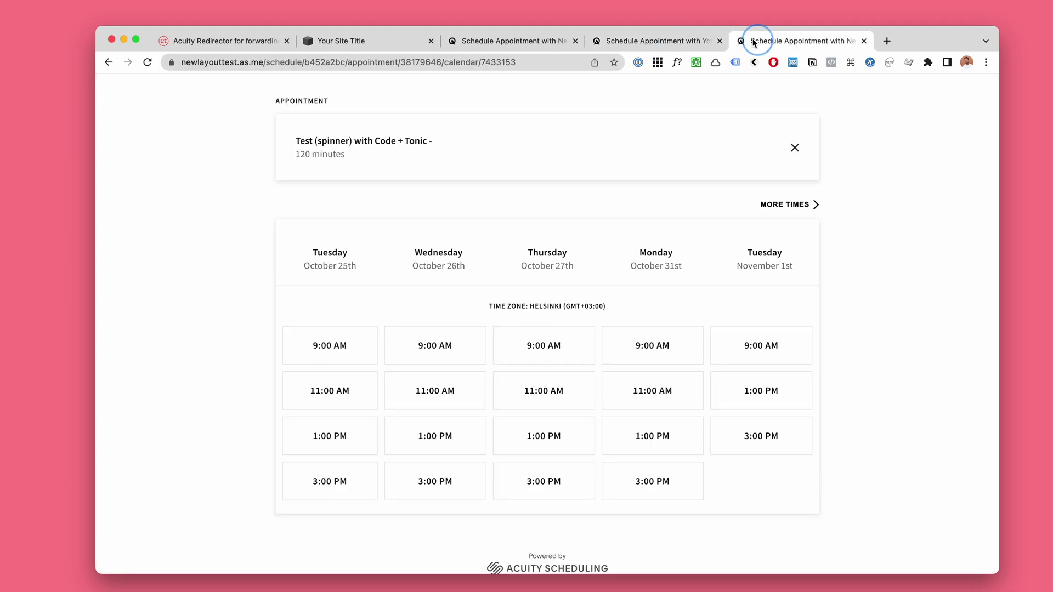
View the appointment confirmation page, then bring up the scheduler's Advanced CSS settings
{"action": "left_click", "coordinate": [500, 43]}
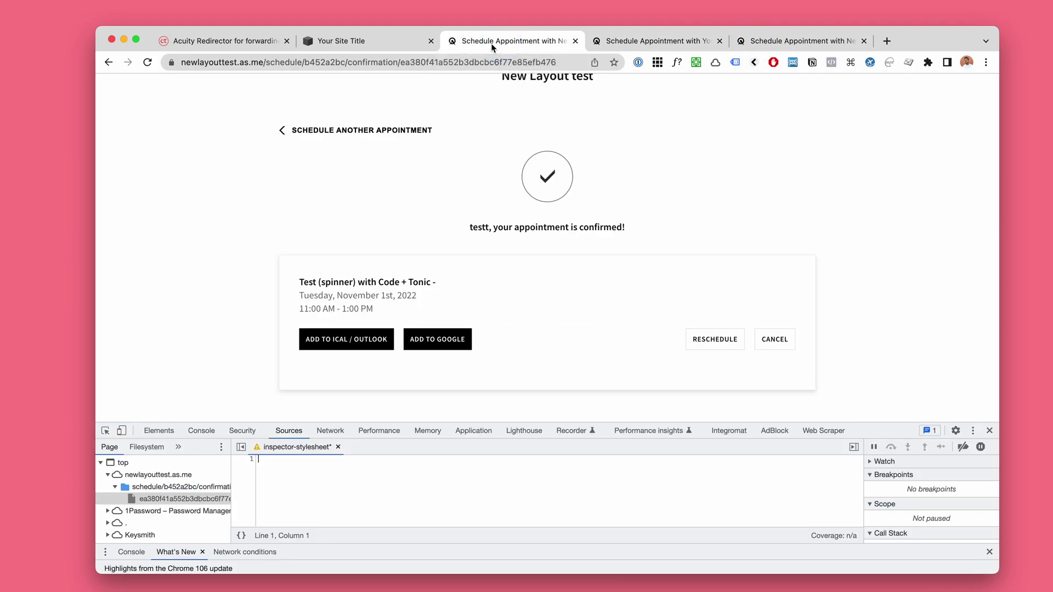
{"action": "scroll", "coordinate": [603, 258], "scroll_direction": "up", "scroll_amount": 1}
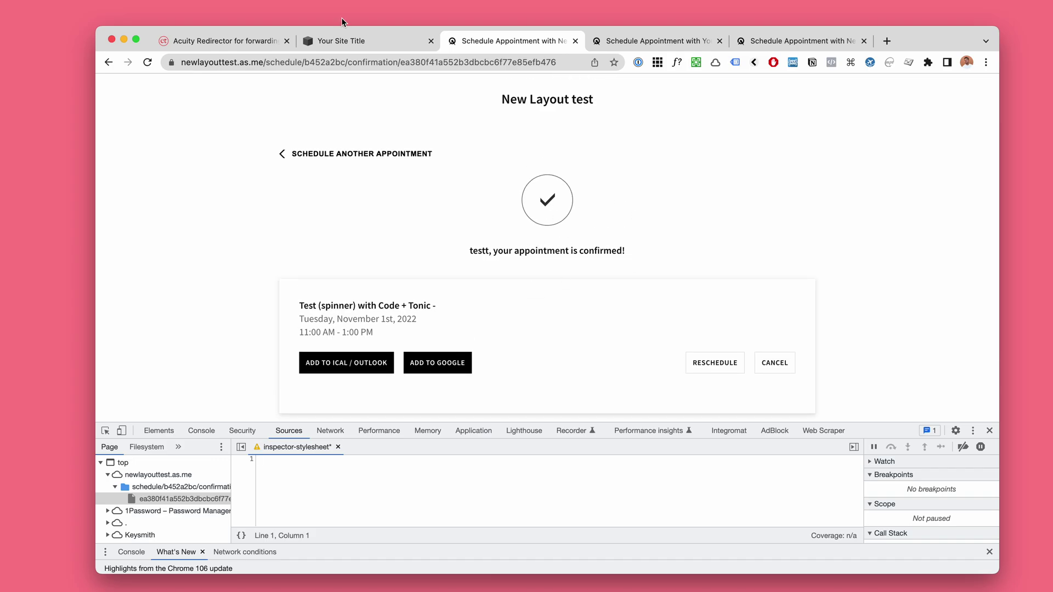
{"action": "left_click", "coordinate": [372, 51]}
Highlight the 'Advanced CSS is not yet supported' warning, then return to the Redirector product page
{"action": "scroll", "coordinate": [525, 239], "scroll_direction": "down", "scroll_amount": 1}
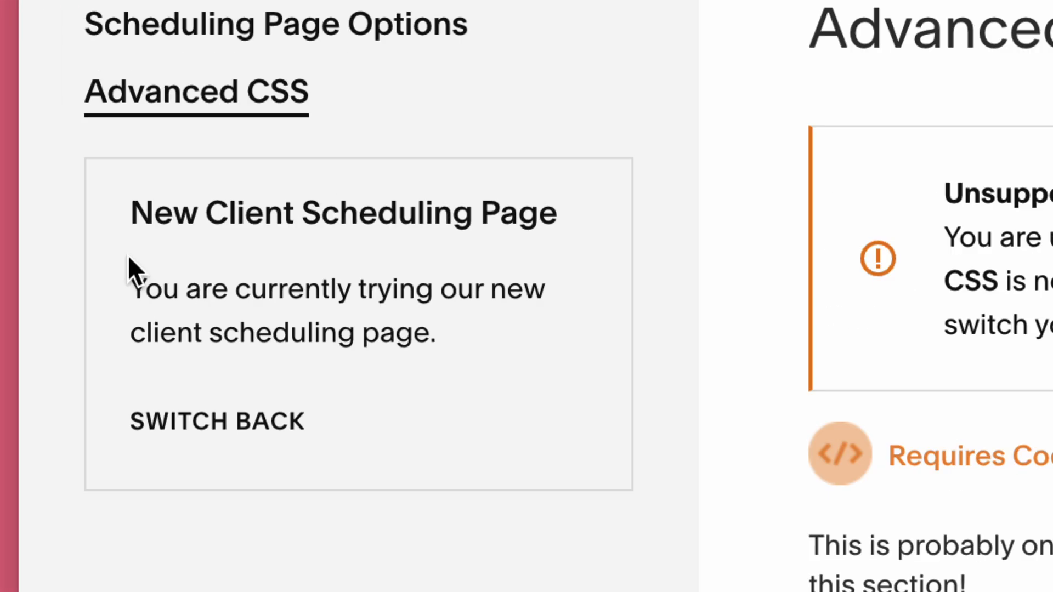
{"action": "left_click_drag", "start_coordinate": [129, 245], "coordinate": [259, 245]}
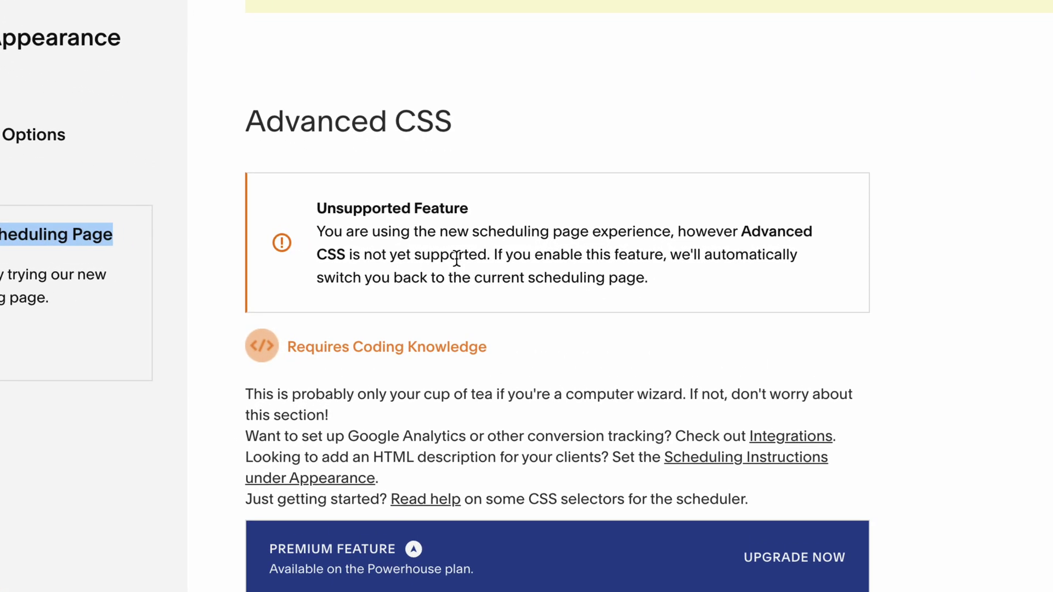
{"action": "left_click_drag", "start_coordinate": [316, 254], "coordinate": [349, 255]}
{"action": "left_click_drag", "start_coordinate": [750, 230], "coordinate": [345, 257]}
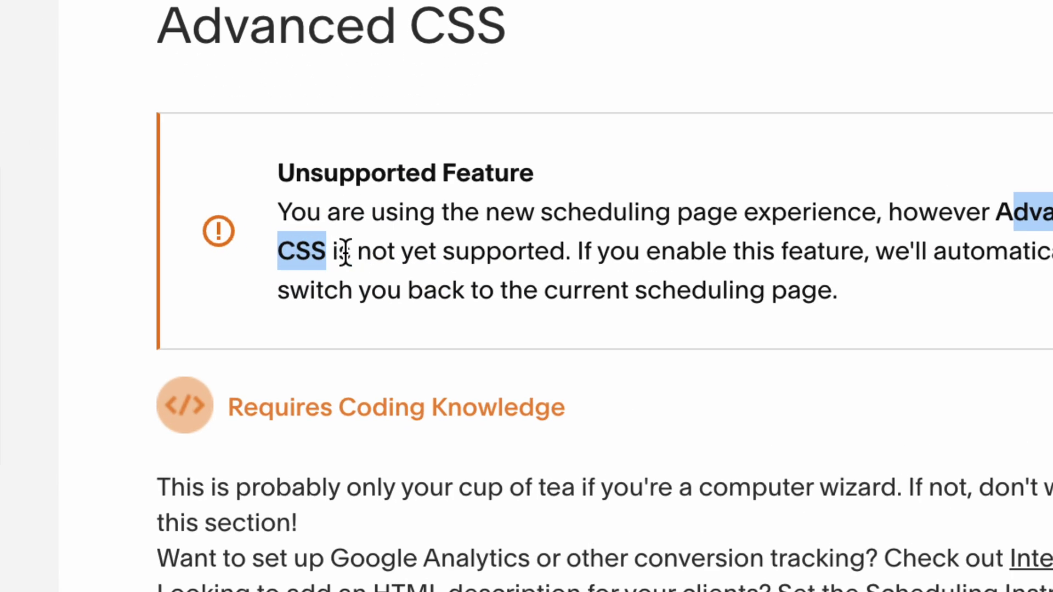
{"action": "left_click", "coordinate": [338, 254]}
{"action": "left_click_drag", "start_coordinate": [335, 253], "coordinate": [565, 252]}
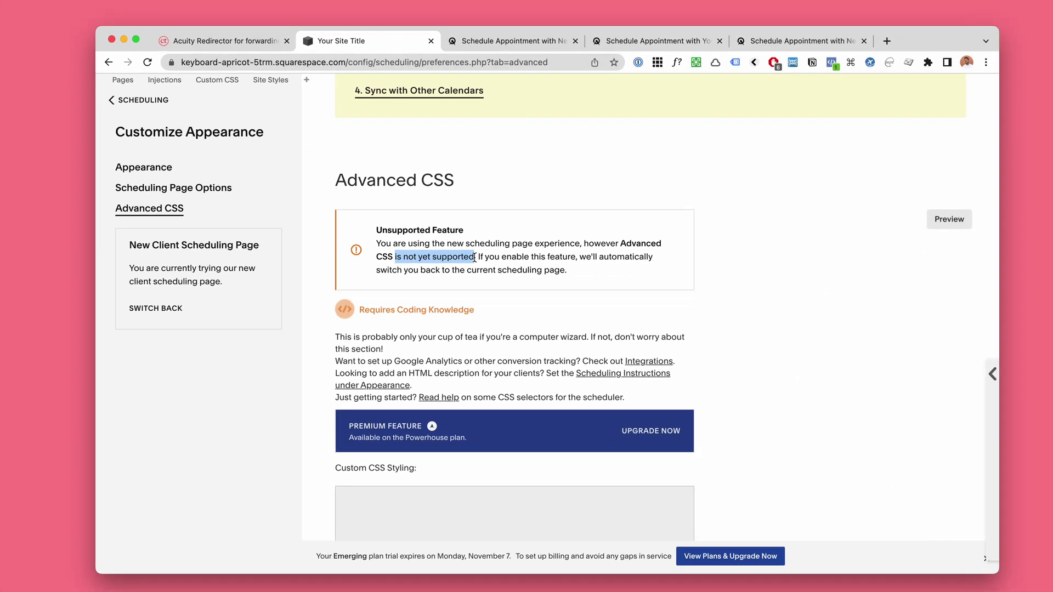
{"action": "left_click", "coordinate": [235, 50]}
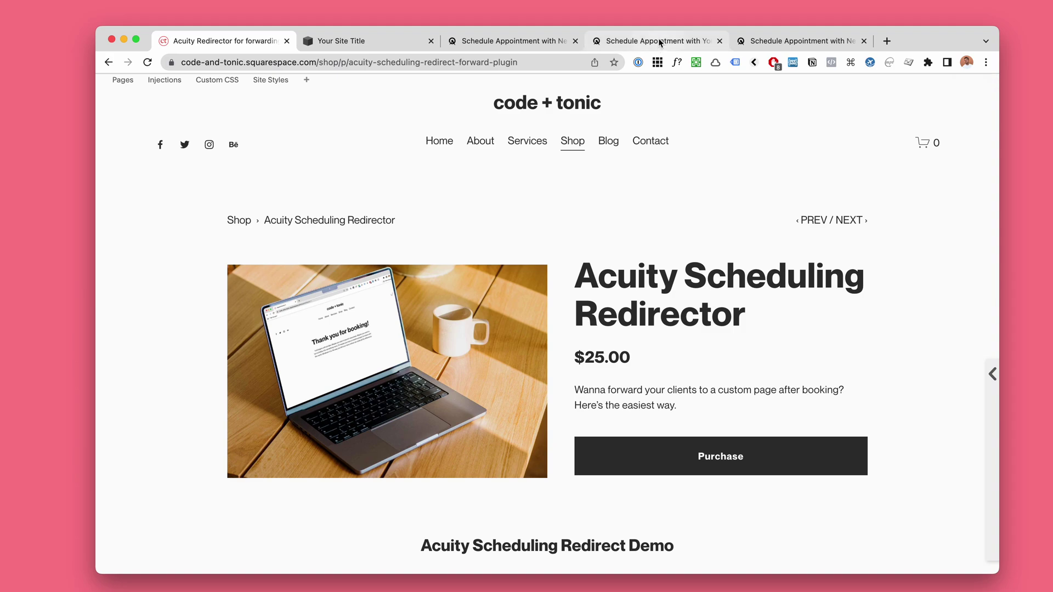
{"action": "left_click", "coordinate": [541, 41]}
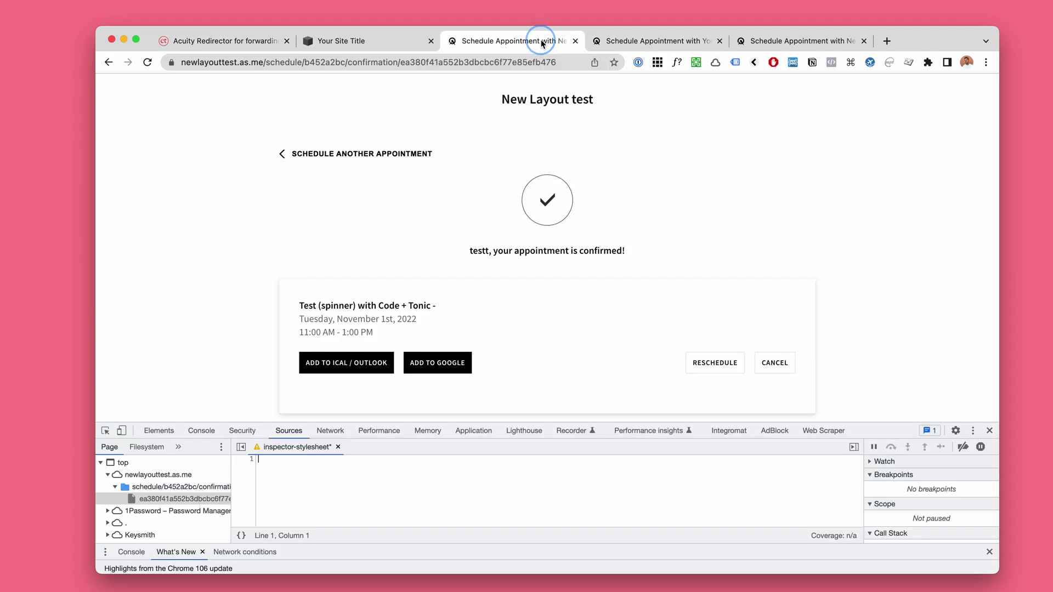
{"action": "left_click_drag", "start_coordinate": [892, 431], "coordinate": [893, 458]}
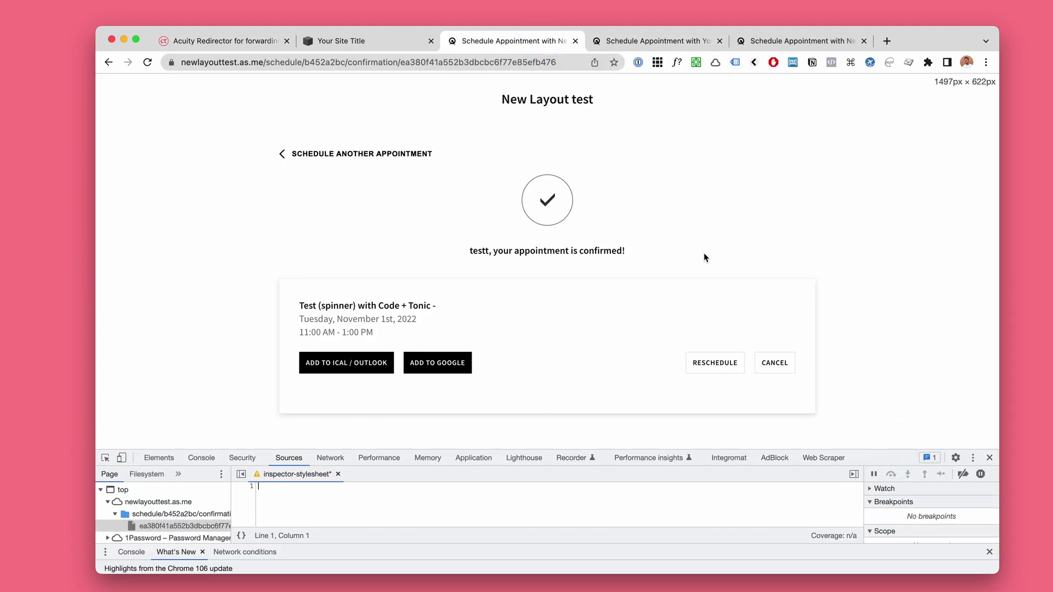
{"action": "scroll", "coordinate": [703, 252], "scroll_direction": "down", "scroll_amount": 2}
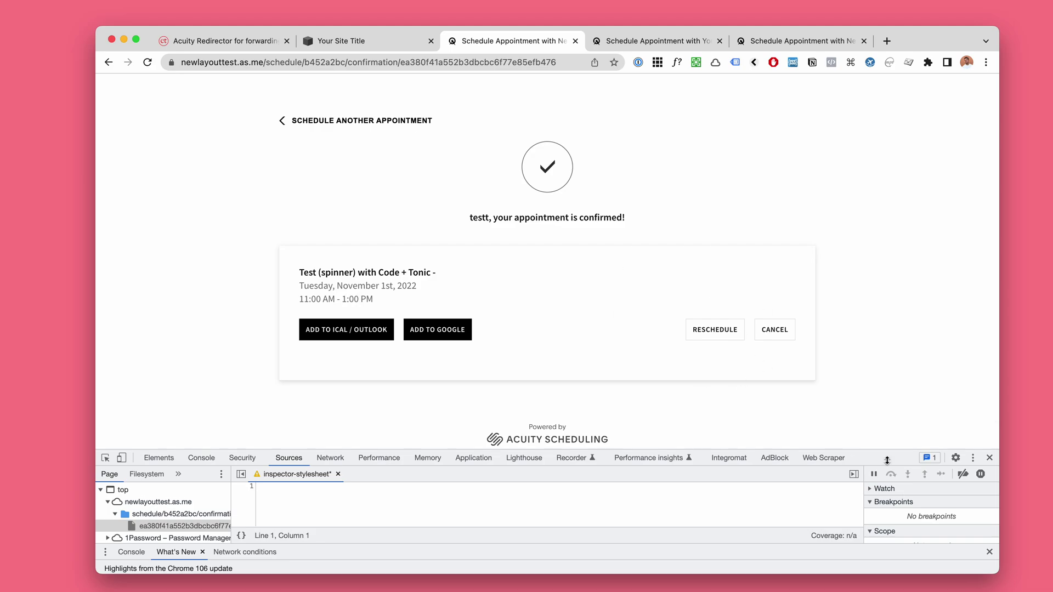
{"action": "left_click_drag", "start_coordinate": [887, 461], "coordinate": [887, 446]}
{"action": "key", "text": "super+shift+v"}
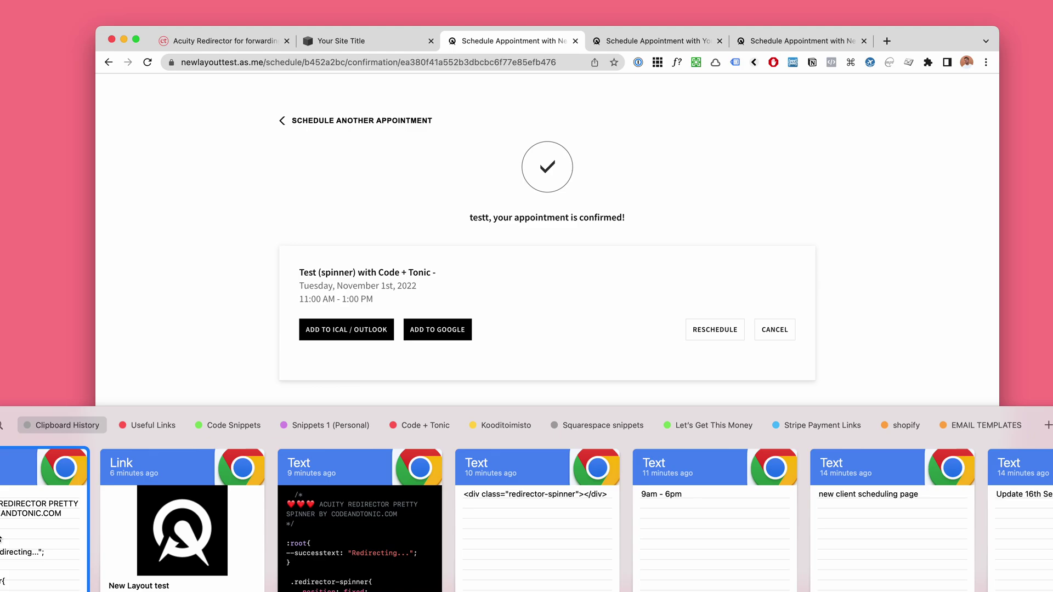
{"action": "key", "text": "Return"}
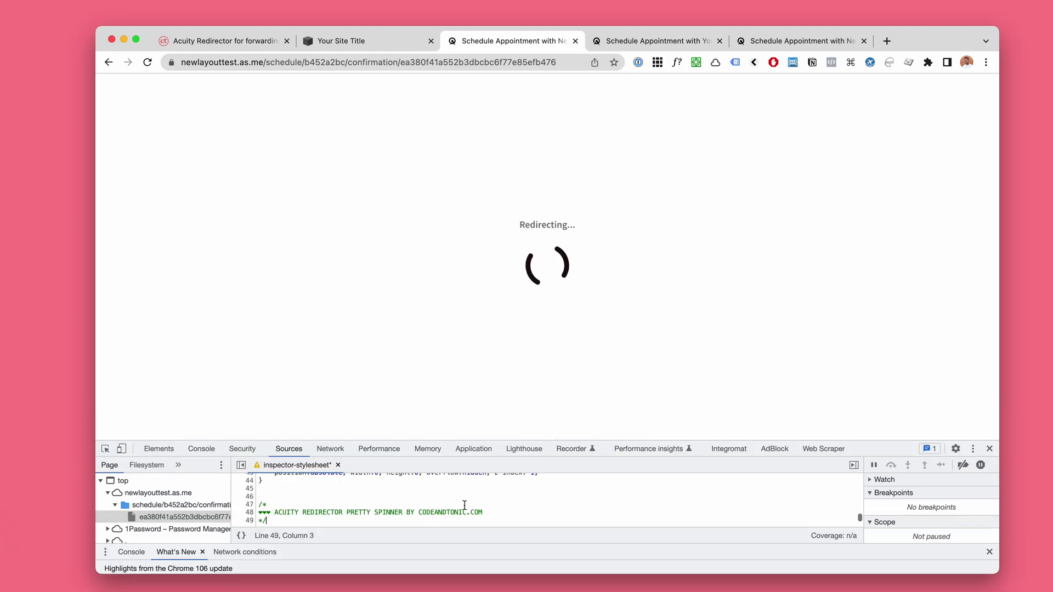
{"action": "key", "text": "super+a"}
{"action": "key", "text": "BackSpace"}
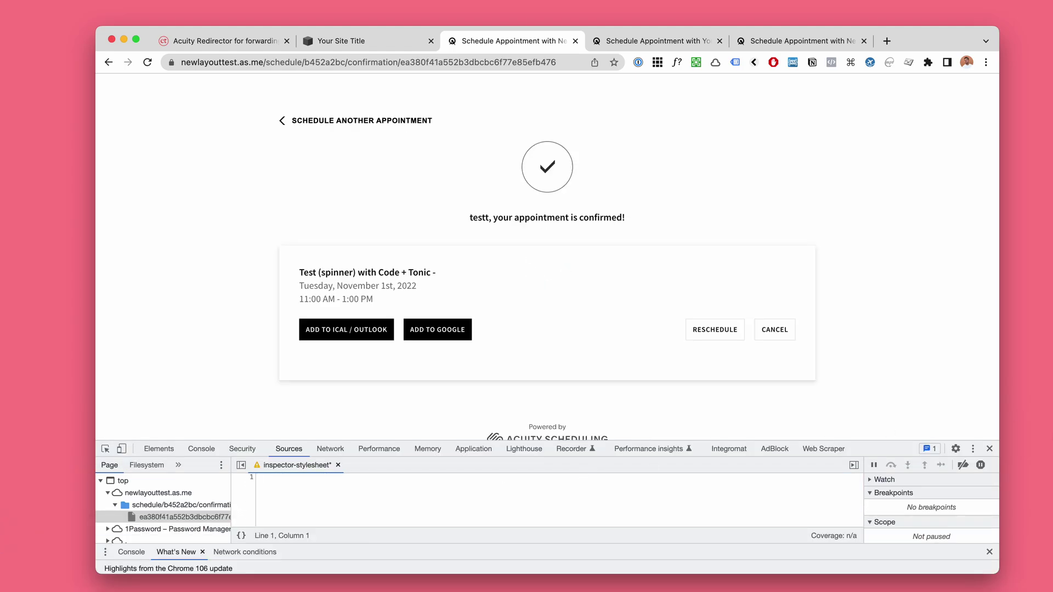
{"action": "left_click_drag", "start_coordinate": [896, 451], "coordinate": [895, 464]}
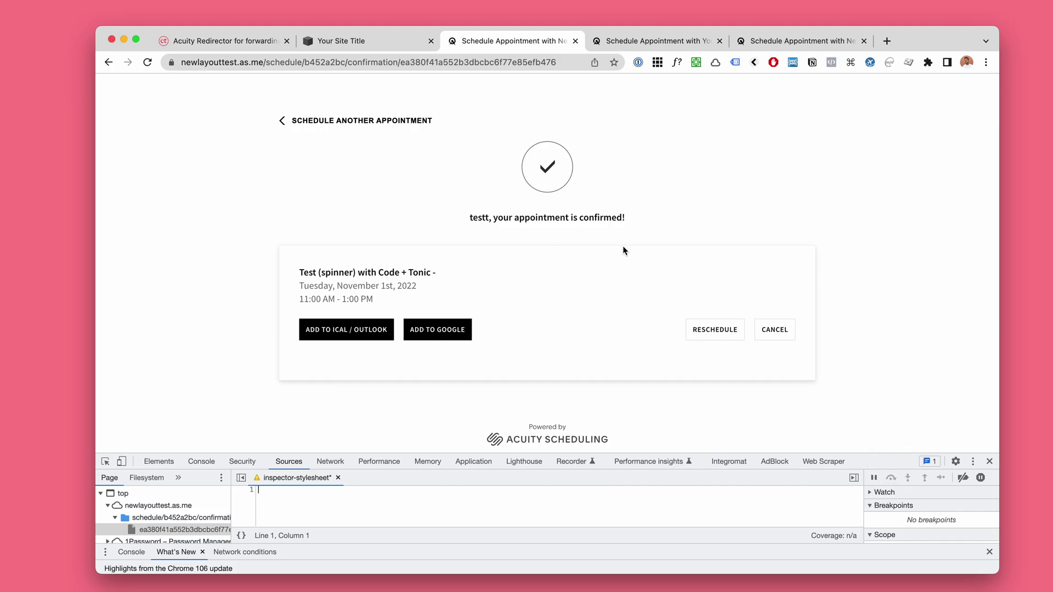
{"action": "left_click", "coordinate": [560, 499]}
{"action": "key", "text": "super+z"}
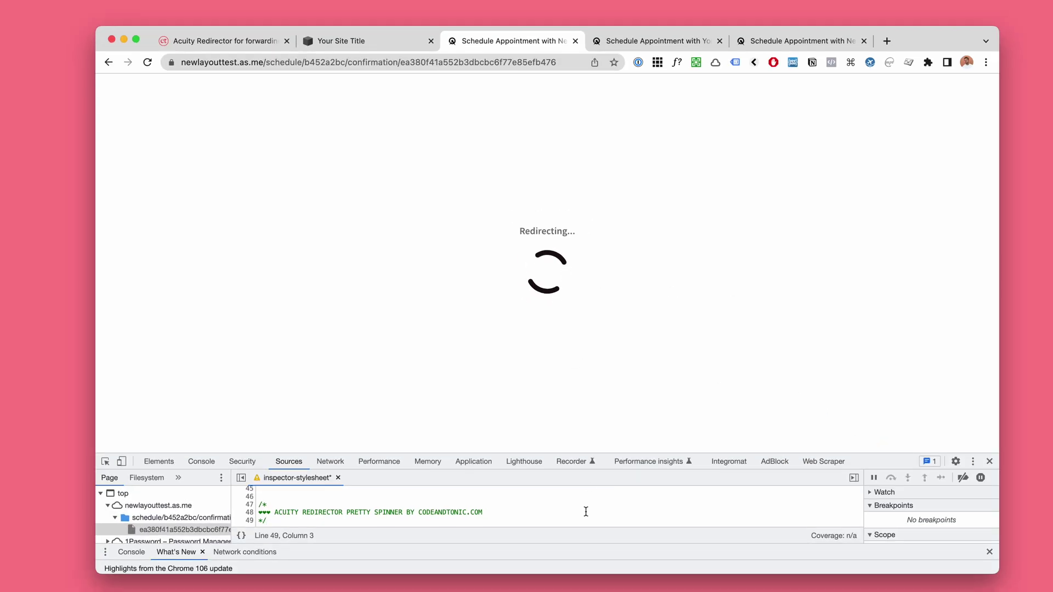
{"action": "left_click", "coordinate": [585, 508]}
{"action": "key", "text": "super+a"}
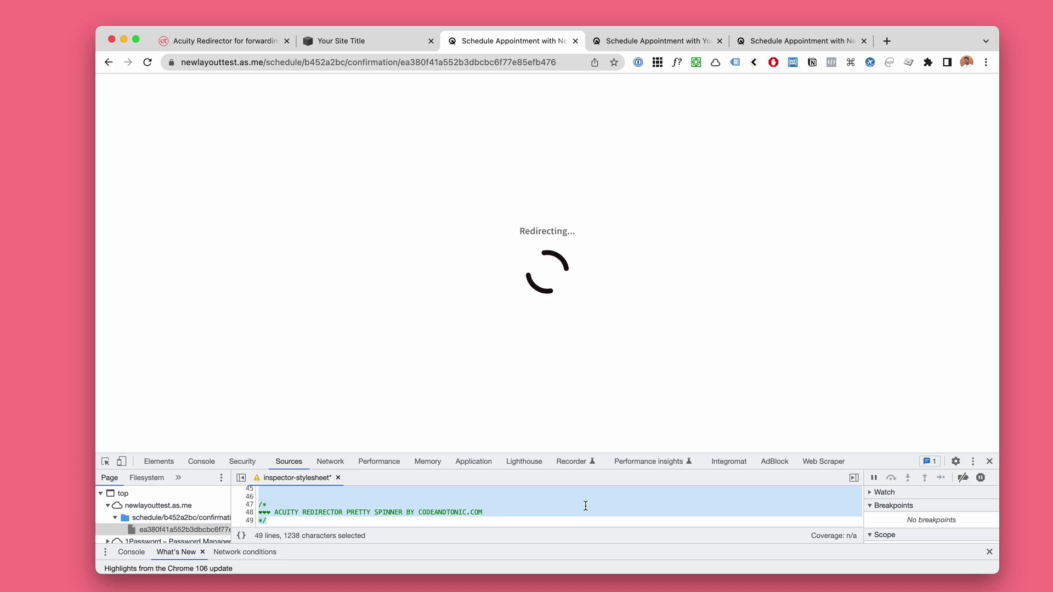
{"action": "key", "text": "BackSpace"}
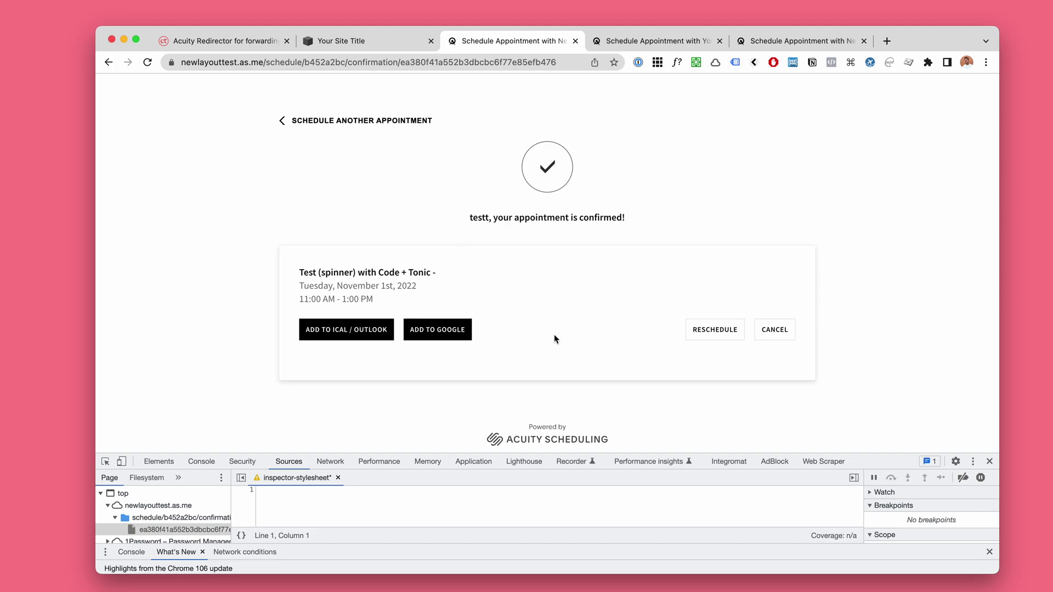
Paste the spinner CSS into the empty inspector stylesheet and make DevTools slightly taller
{"action": "scroll", "coordinate": [597, 312], "scroll_direction": "up", "scroll_amount": 2}
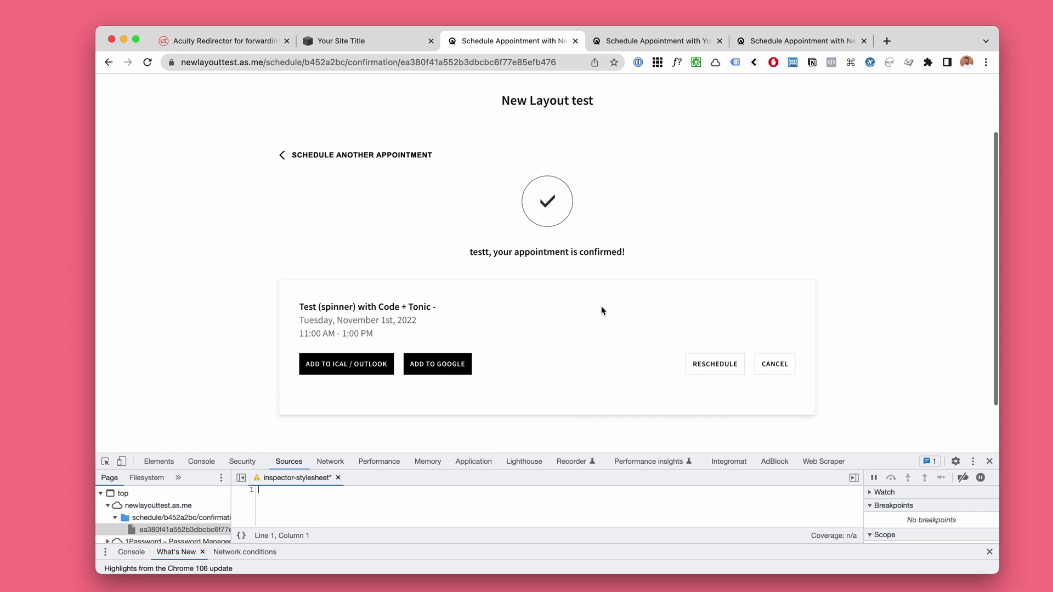
{"action": "scroll", "coordinate": [536, 303], "scroll_direction": "down", "scroll_amount": 2}
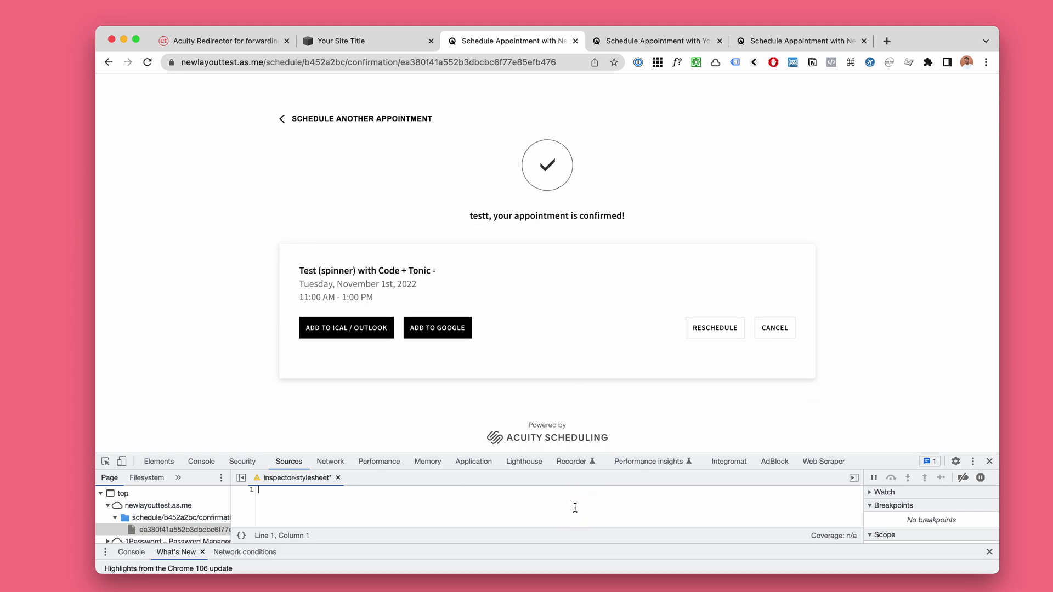
{"action": "key", "text": "super+v"}
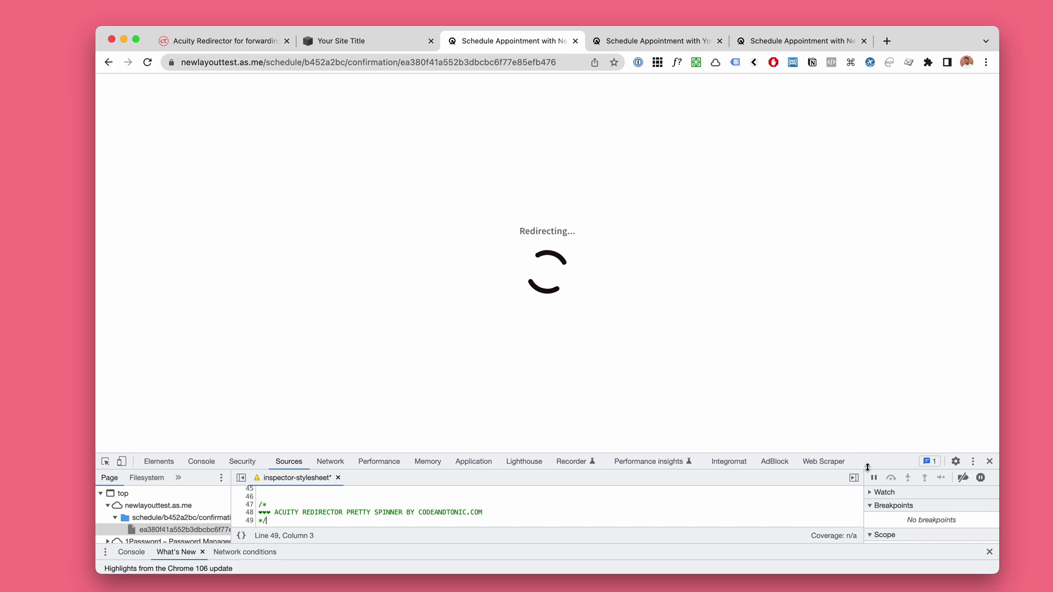
{"action": "left_click_drag", "start_coordinate": [866, 466], "coordinate": [866, 459]}
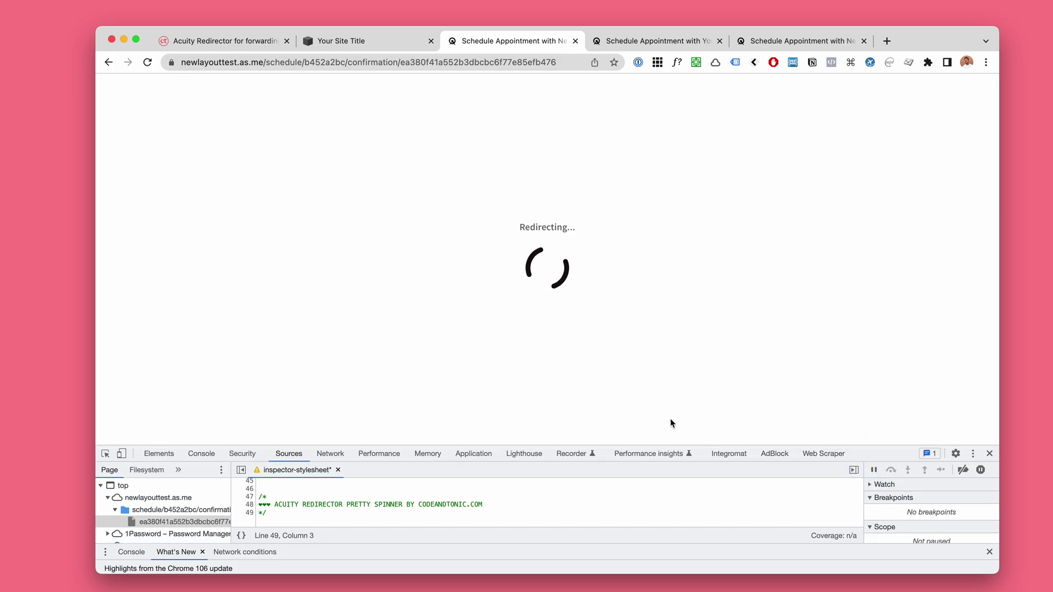
Delete the whole spinner stylesheet, paste it back in, and go to the Advanced CSS settings
{"action": "left_click", "coordinate": [588, 504]}
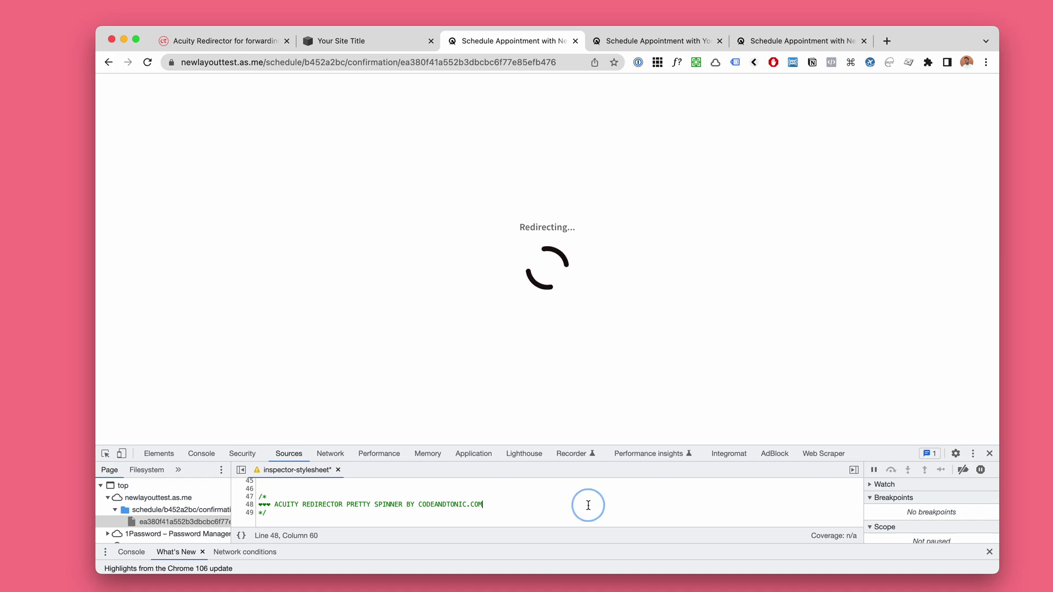
{"action": "key", "text": "super+a"}
{"action": "key", "text": "BackSpace"}
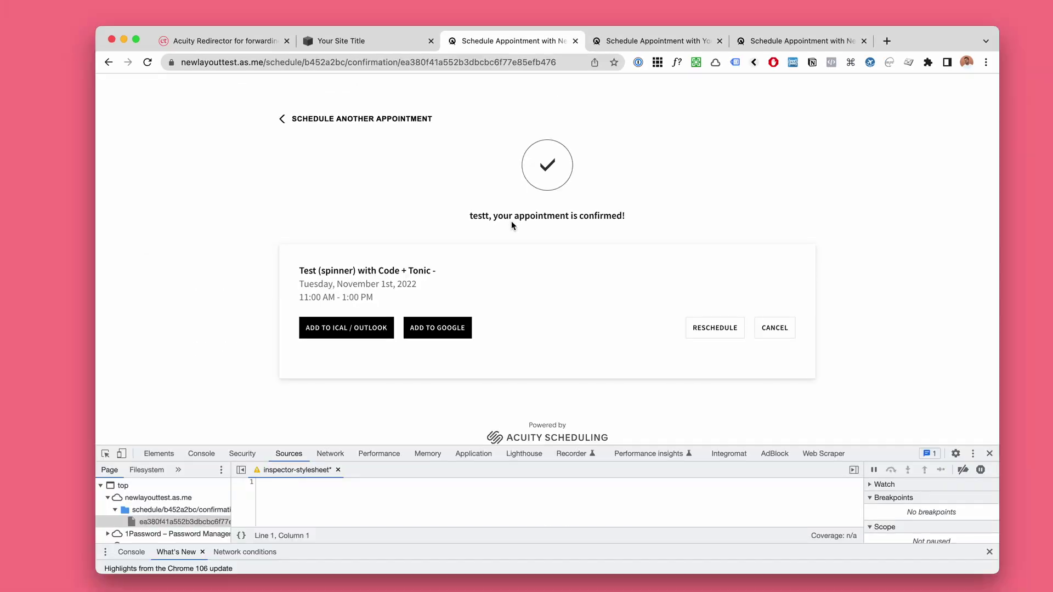
{"action": "left_click", "coordinate": [514, 502]}
{"action": "key", "text": "super+v"}
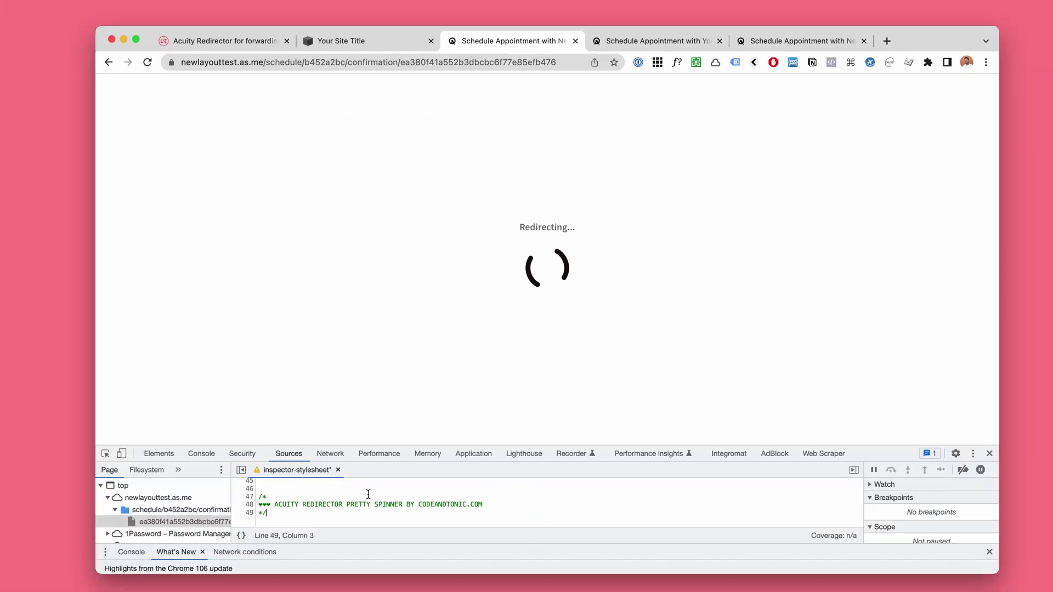
{"action": "left_click", "coordinate": [350, 42]}
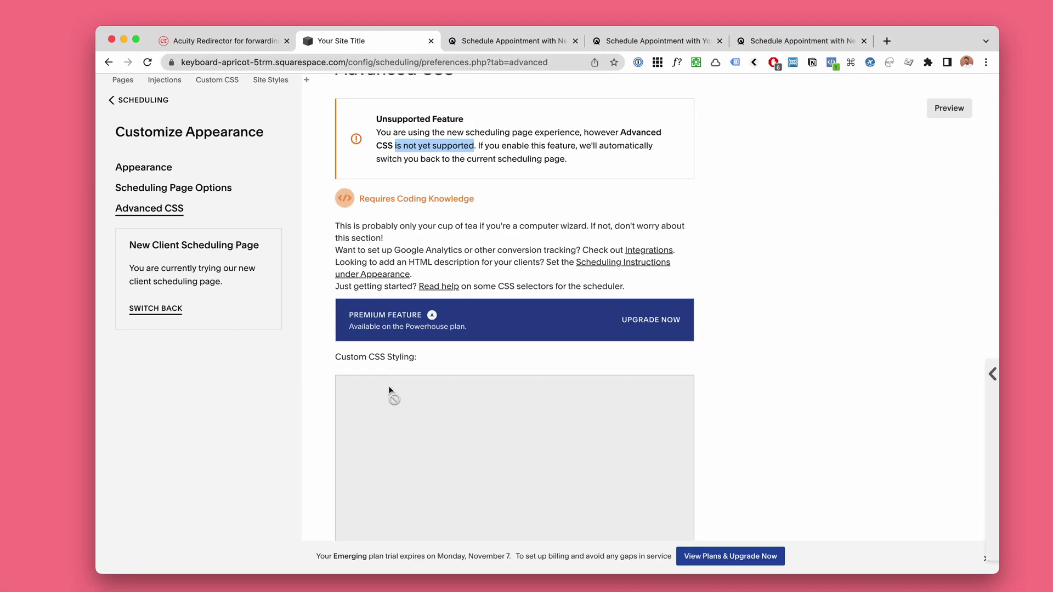
Scroll the Advanced CSS settings, return to the confirmation tab and paste the spinner CSS
{"action": "scroll", "coordinate": [388, 386], "scroll_direction": "down", "scroll_amount": 2}
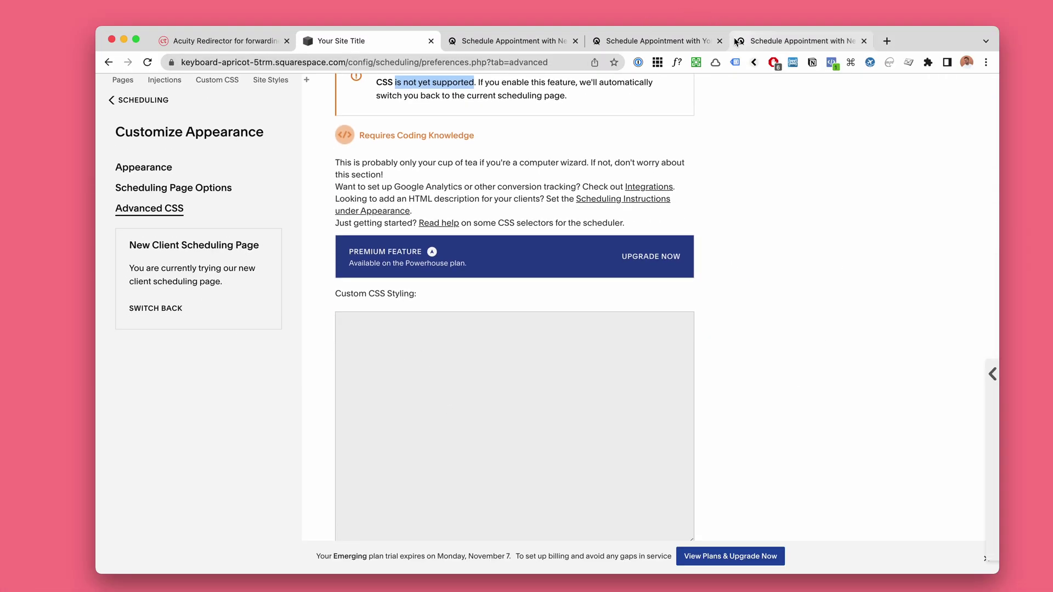
{"action": "scroll", "coordinate": [459, 372], "scroll_direction": "down", "scroll_amount": 1}
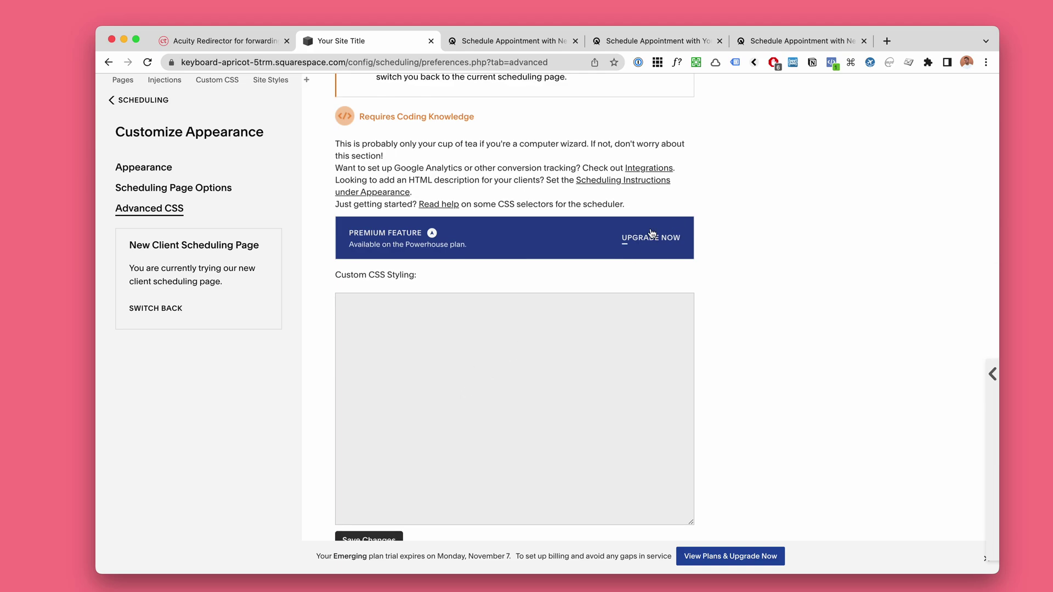
{"action": "scroll", "coordinate": [713, 223], "scroll_direction": "up", "scroll_amount": 1}
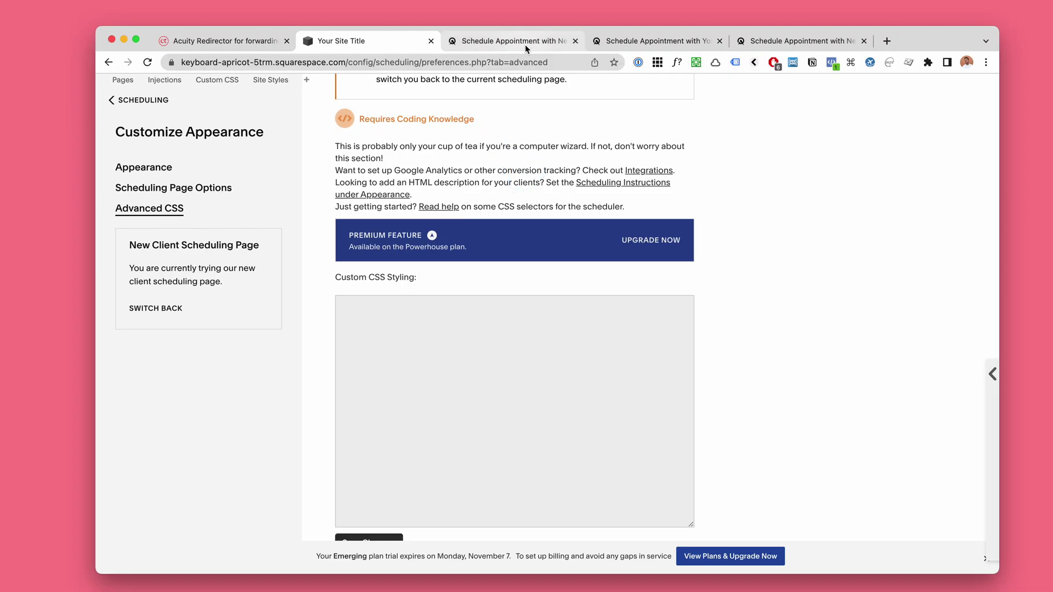
{"action": "left_click", "coordinate": [525, 44]}
{"action": "key", "text": "super+v"}
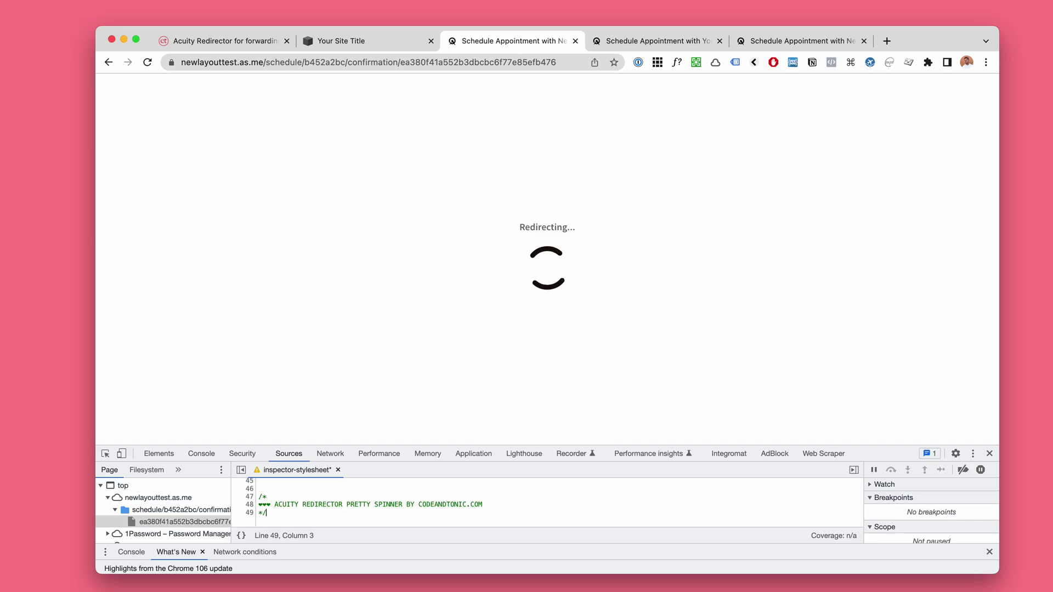
Check the Advanced CSS tab, return to confirmation, enlarge DevTools and select all spinner CSS
{"action": "left_click", "coordinate": [361, 40]}
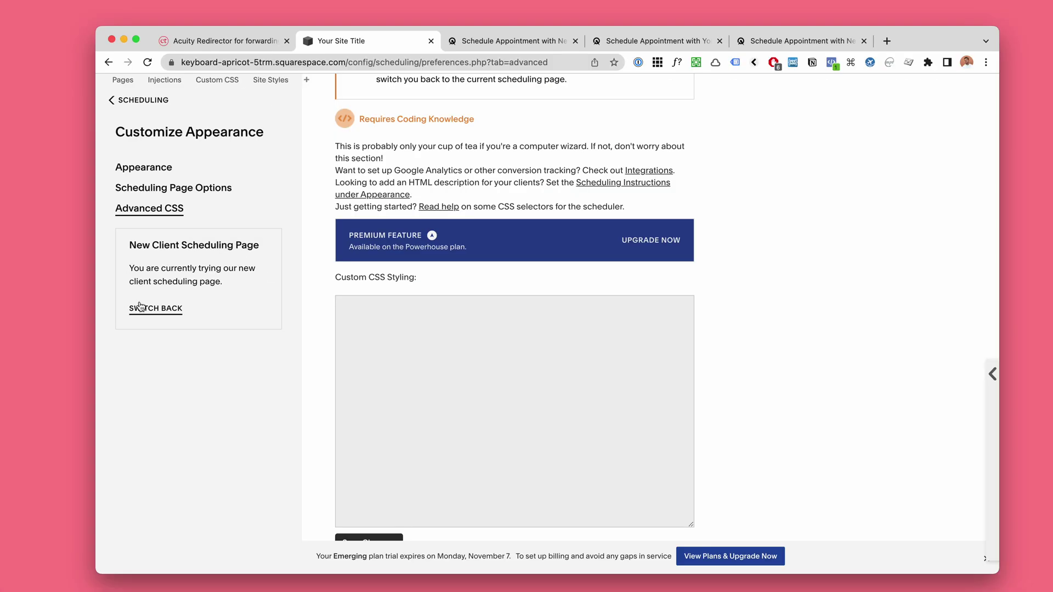
{"action": "left_click", "coordinate": [520, 40]}
{"action": "left_click_drag", "start_coordinate": [866, 443], "coordinate": [862, 421]}
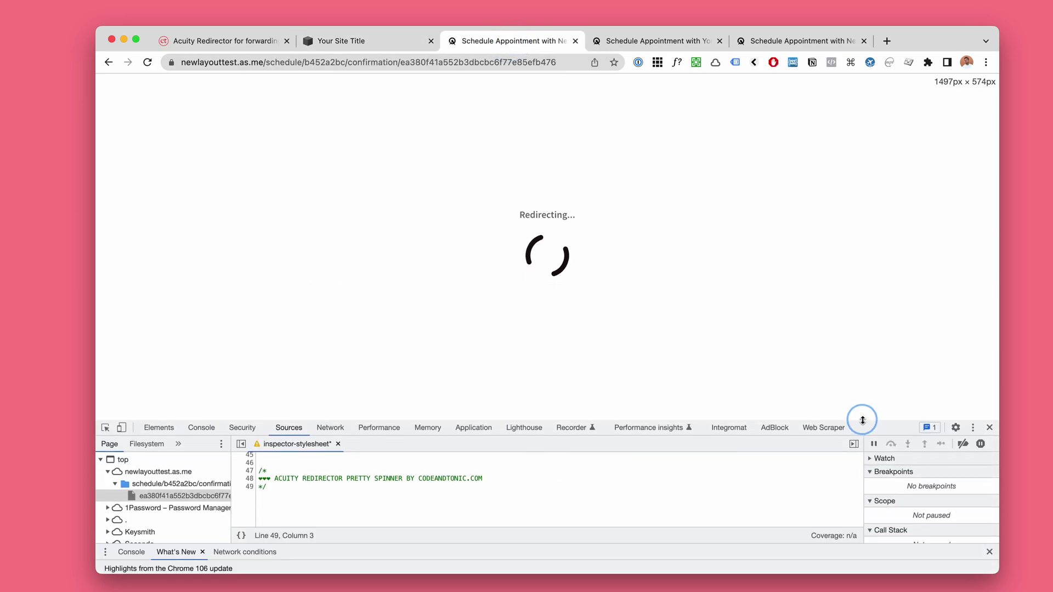
{"action": "left_click", "coordinate": [489, 483]}
{"action": "key", "text": "super+a"}
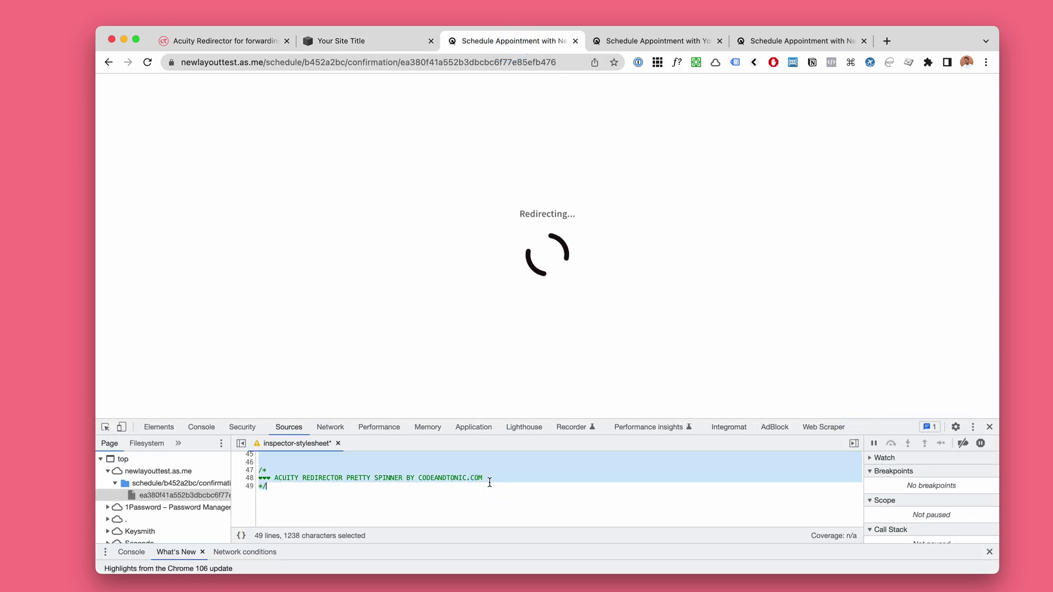